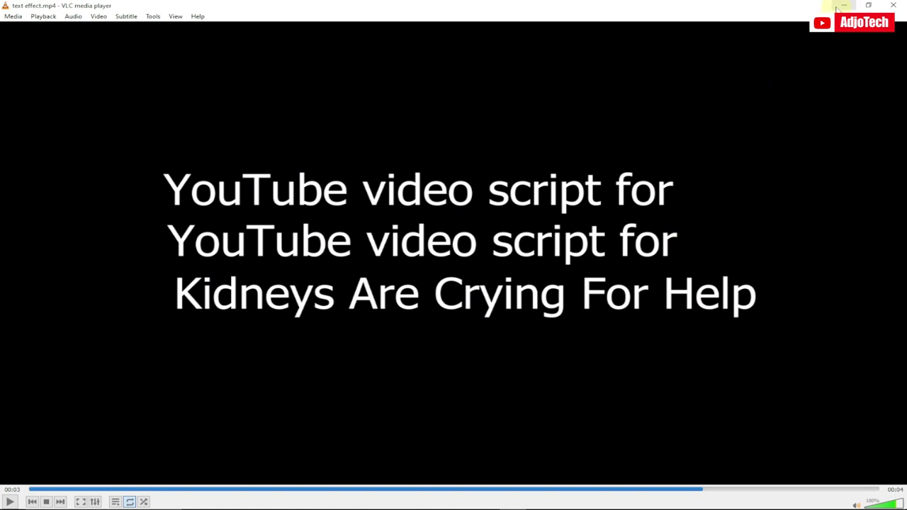
Step: Minimize the VLC preview of the finished three-line text effect to reveal Premiere Pro
{"action": "left_click", "coordinate": [843, 5]}
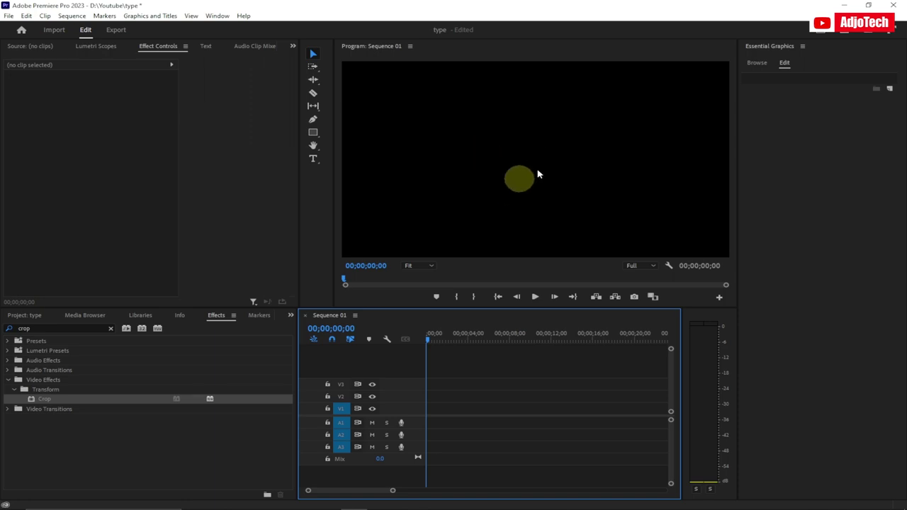
Step: Copy 'Promote heart health by lowering bad cholesterol' from the Perplexity answer and return to Premiere
{"action": "left_click", "coordinate": [455, 502]}
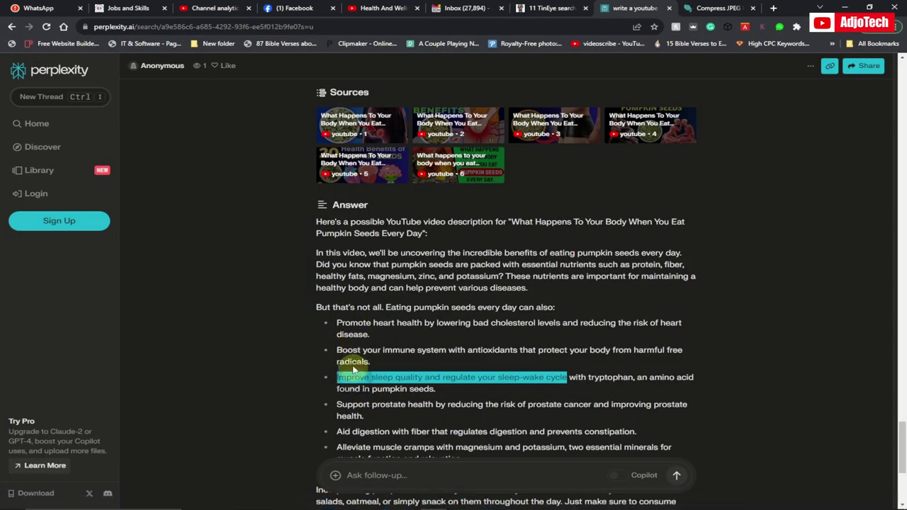
{"action": "left_click_drag", "start_coordinate": [336, 322], "coordinate": [535, 323]}
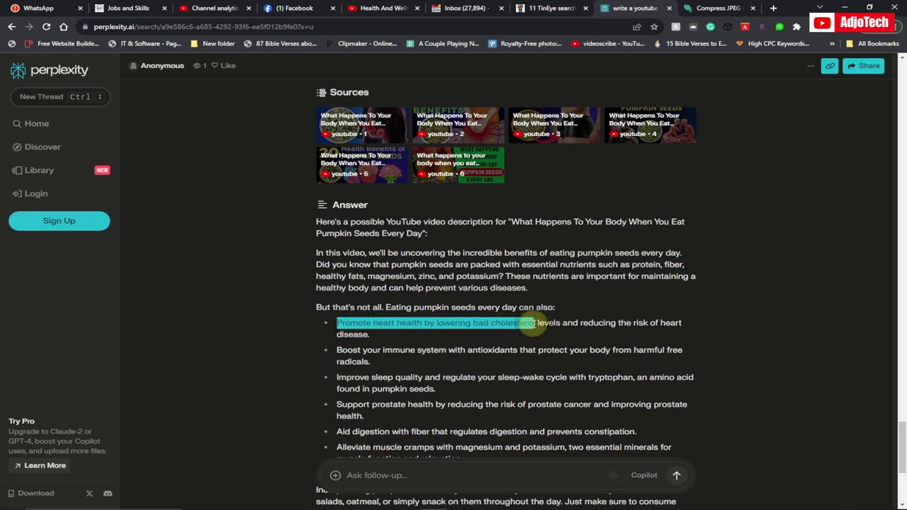
{"action": "right_click", "coordinate": [536, 323]}
{"action": "left_click", "coordinate": [556, 329]}
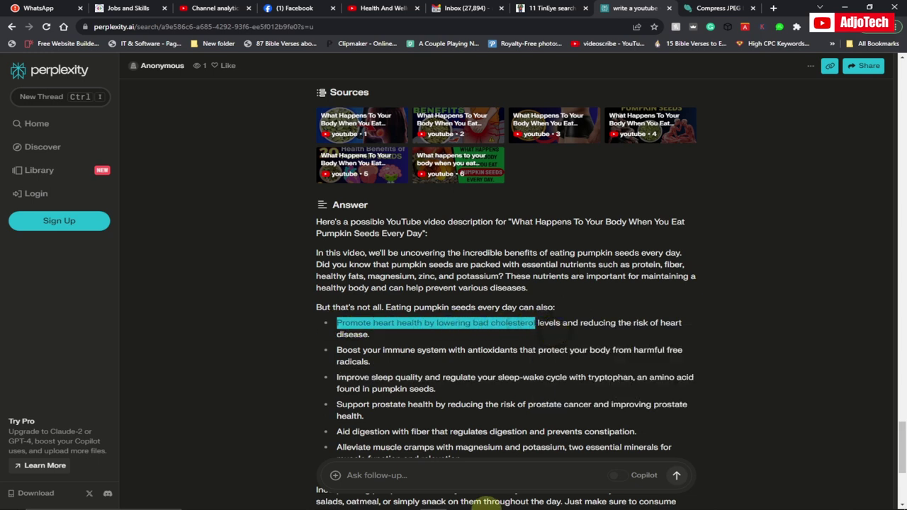
{"action": "mouse_move", "coordinate": [434, 505]}
{"action": "left_click", "coordinate": [354, 500]}
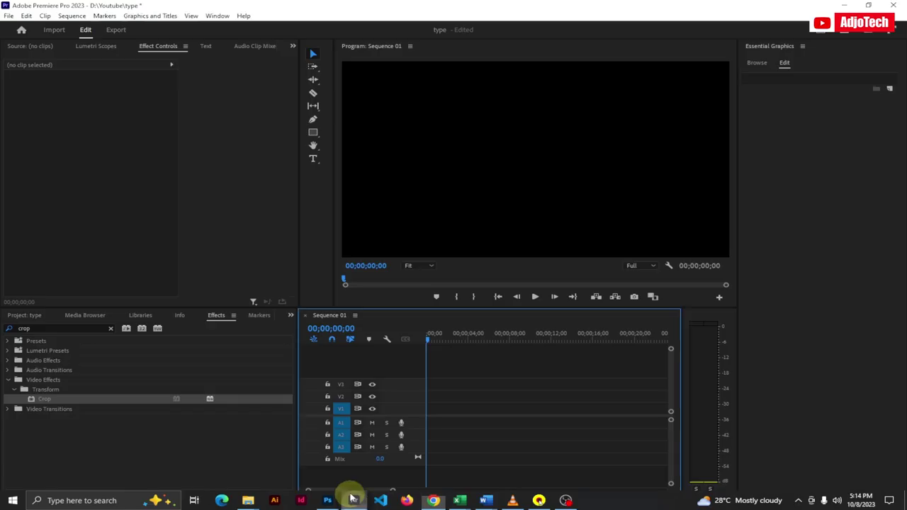
Step: Paste the heart-health sentence as a text title near the frame's top and shrink it to fit
{"action": "left_click", "coordinate": [313, 158]}
{"action": "left_click", "coordinate": [366, 116]}
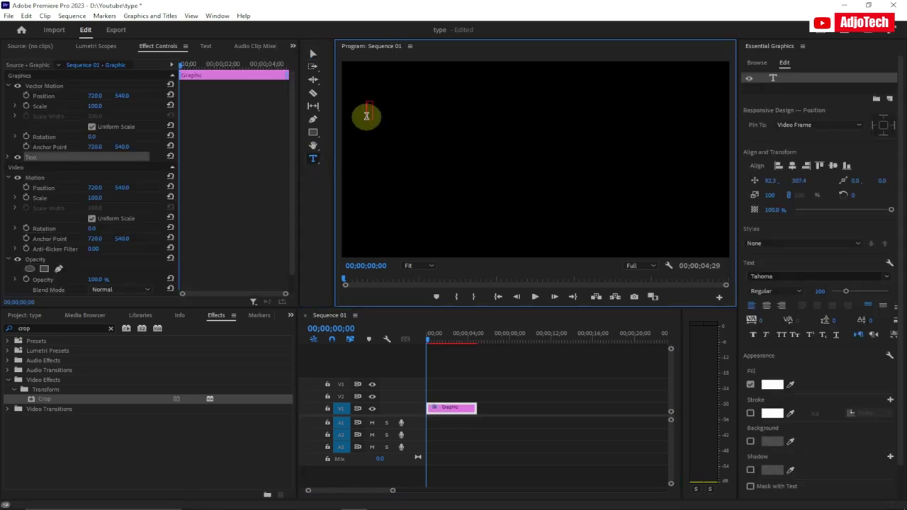
{"action": "key", "text": "ctrl+v"}
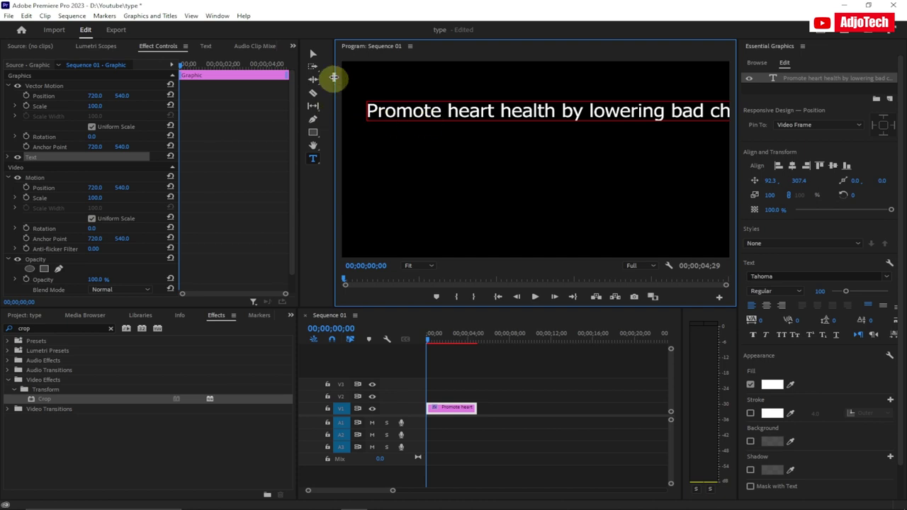
{"action": "left_click", "coordinate": [313, 54]}
{"action": "left_click_drag", "start_coordinate": [364, 111], "coordinate": [418, 114]}
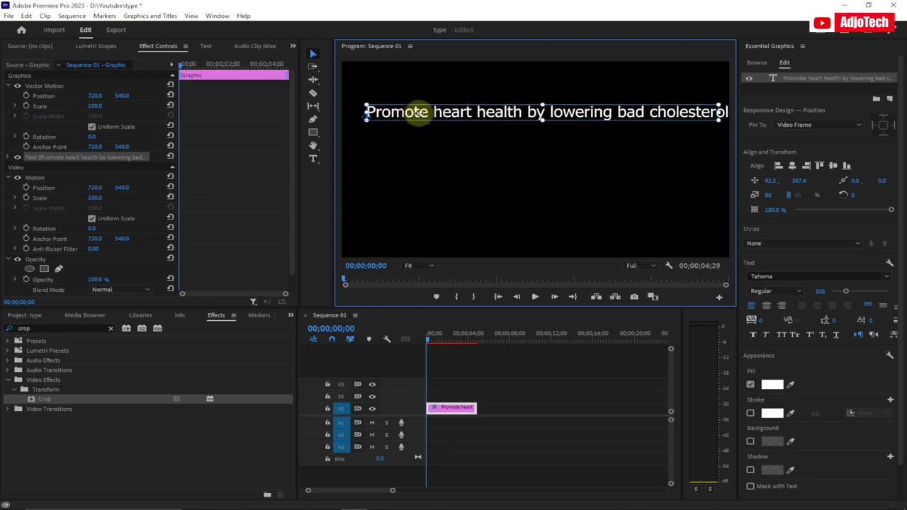
{"action": "left_click", "coordinate": [427, 132]}
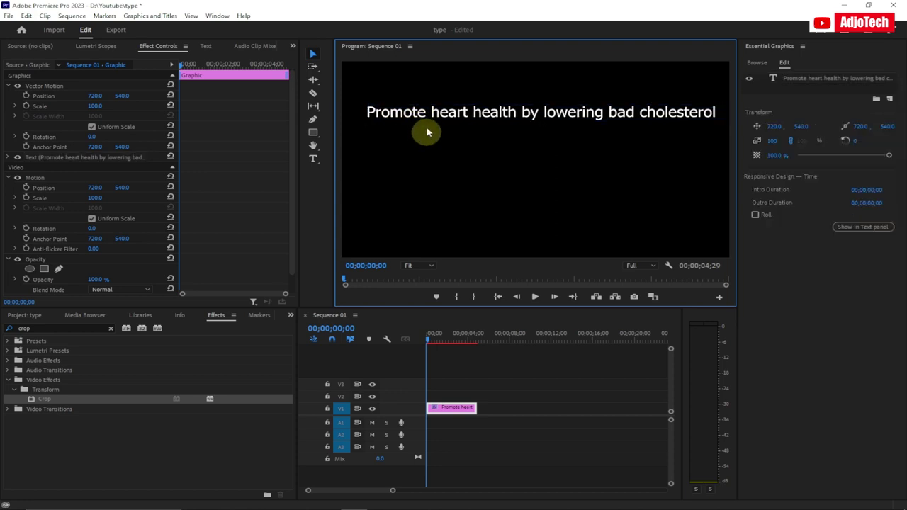
{"action": "left_click", "coordinate": [428, 121]}
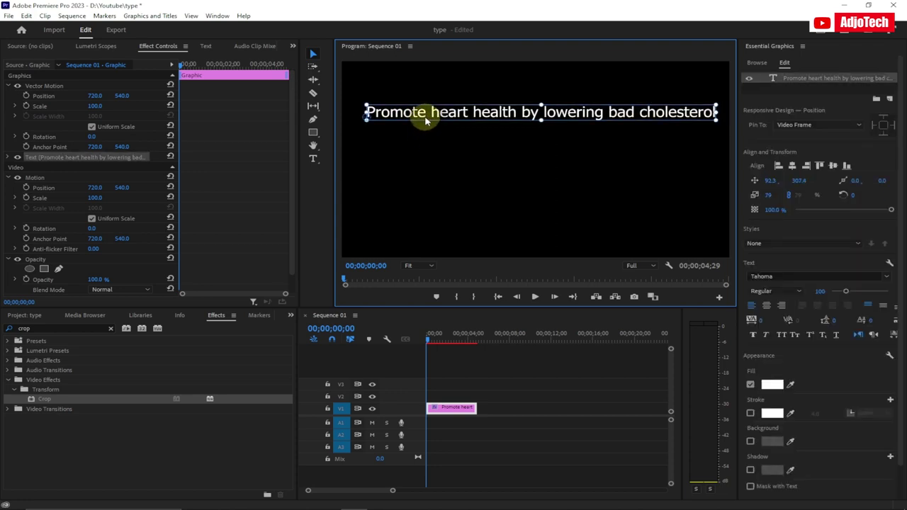
{"action": "left_click", "coordinate": [437, 170]}
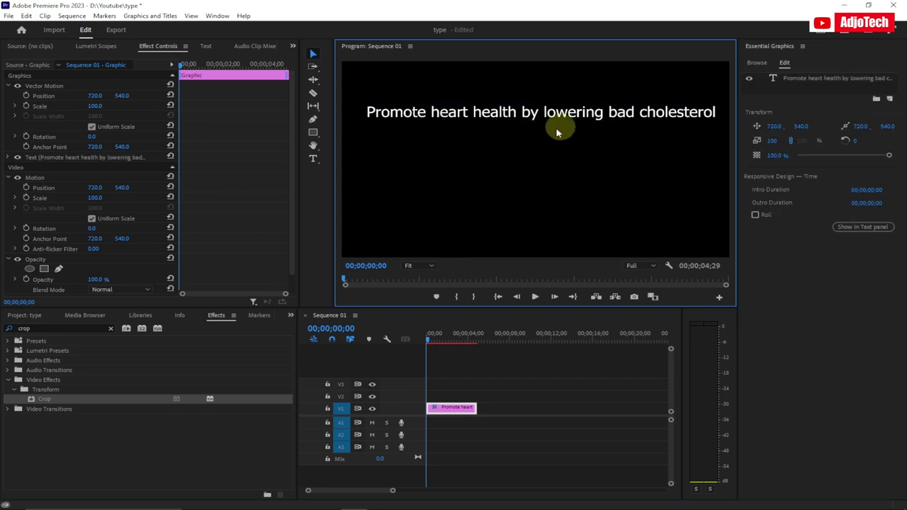
{"action": "left_click", "coordinate": [435, 411]}
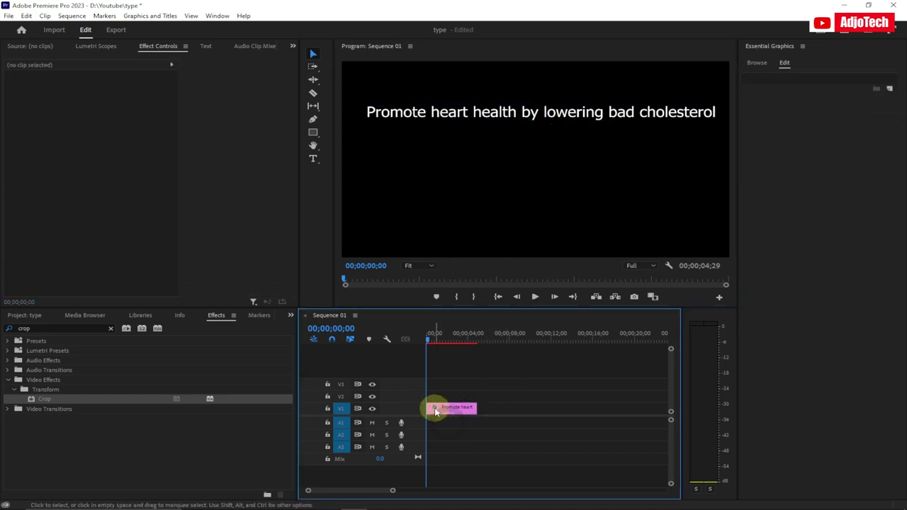
{"action": "left_click", "coordinate": [314, 159]}
Step: Paste the sentence as a second text line below the first and scale it to fit
{"action": "left_click", "coordinate": [365, 128]}
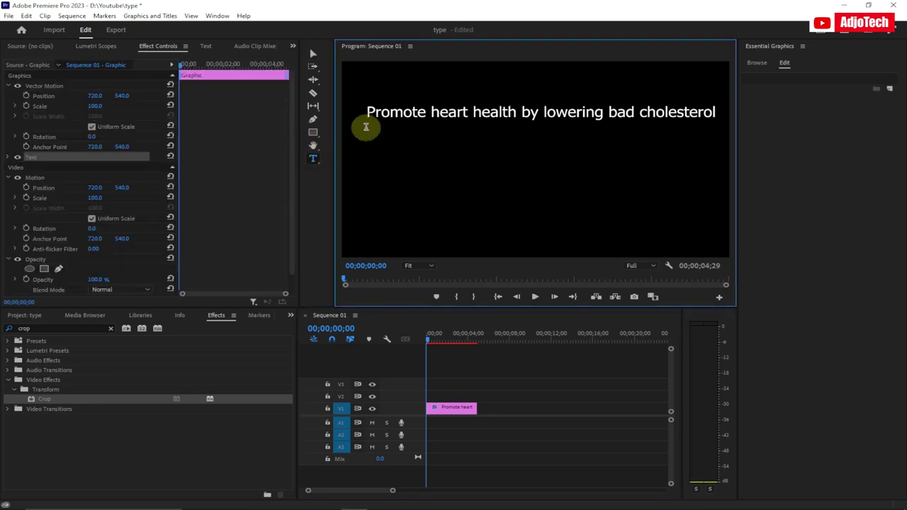
{"action": "key", "text": "ctrl+v"}
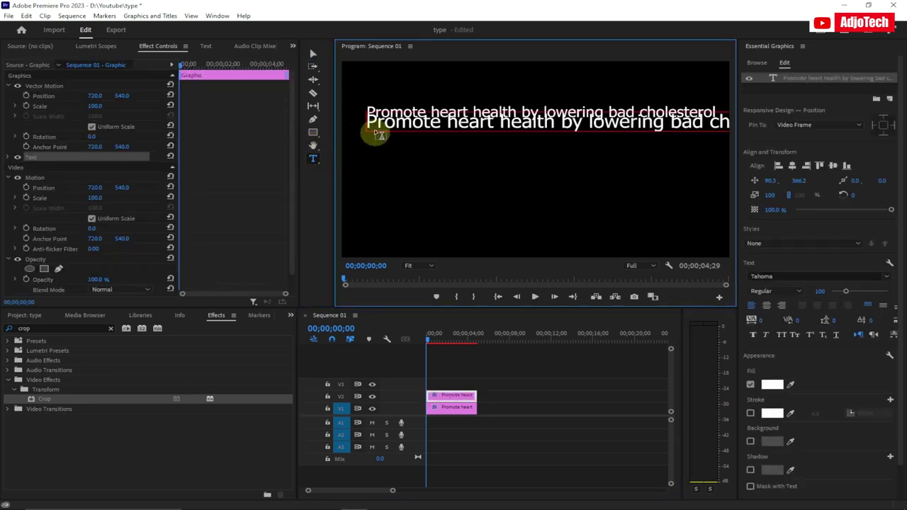
{"action": "left_click", "coordinate": [313, 54]}
{"action": "left_click_drag", "start_coordinate": [362, 122], "coordinate": [409, 139]}
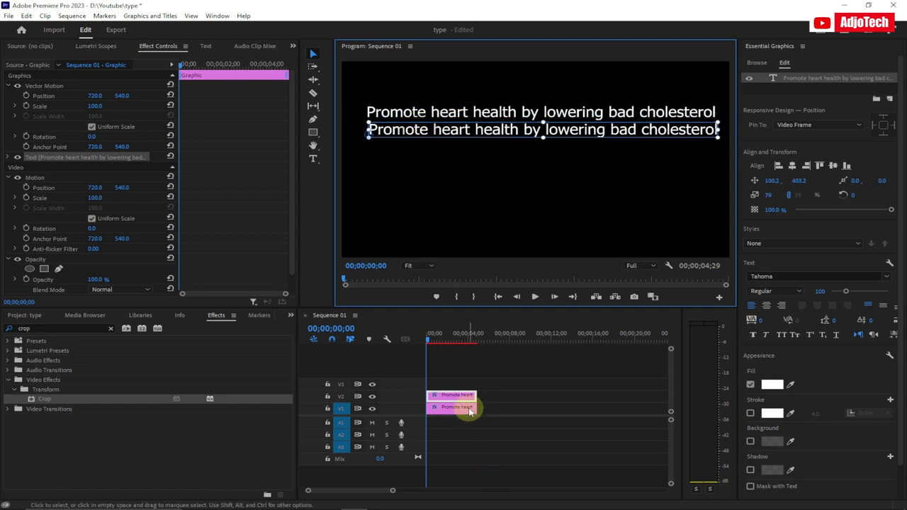
Step: Nudge the second line slightly left so it aligns with the first line
{"action": "left_click", "coordinate": [491, 410]}
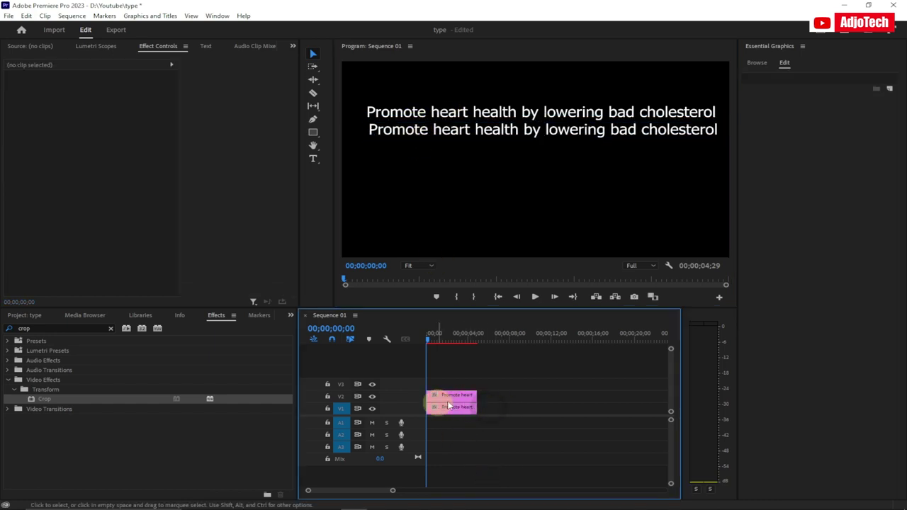
{"action": "left_click", "coordinate": [400, 139]}
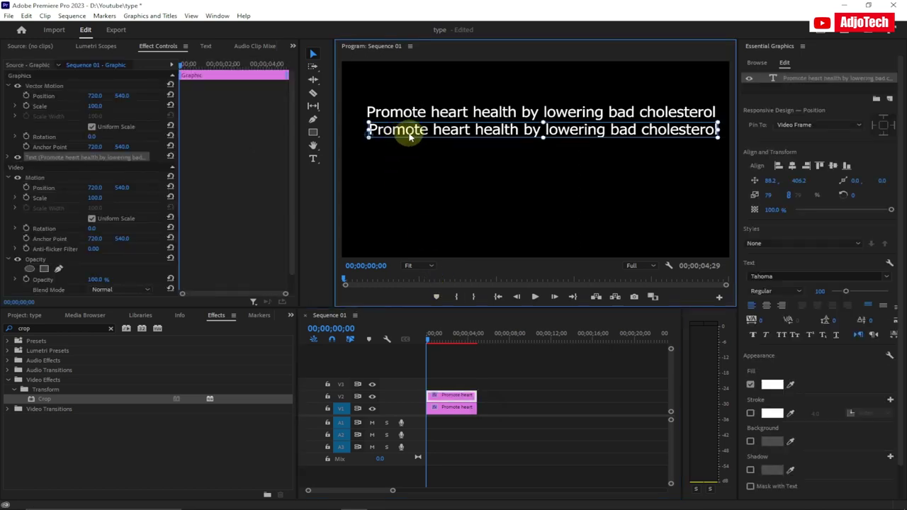
{"action": "key", "text": "Left"}
{"action": "key", "text": "Left"}
{"action": "key", "text": "Left"}
{"action": "key", "text": "Left"}
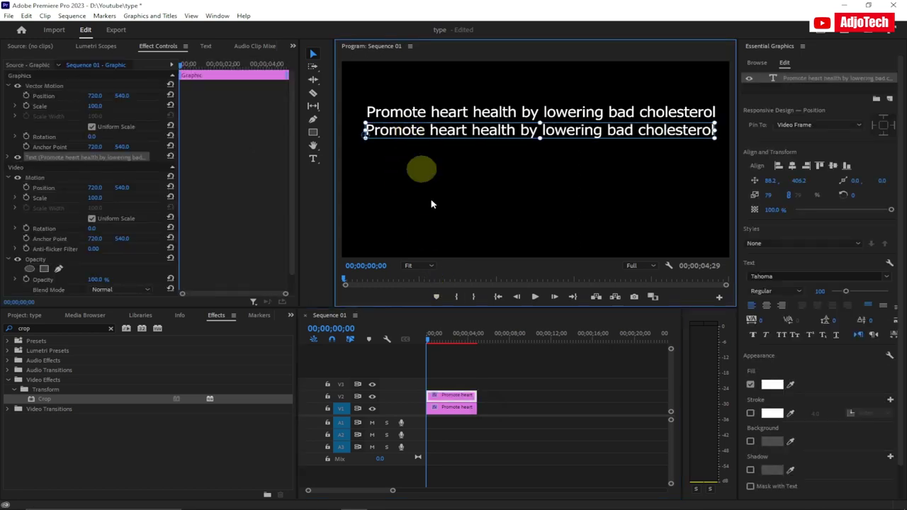
{"action": "left_click", "coordinate": [521, 388]}
{"action": "left_click", "coordinate": [312, 159]}
{"action": "left_click", "coordinate": [368, 146]}
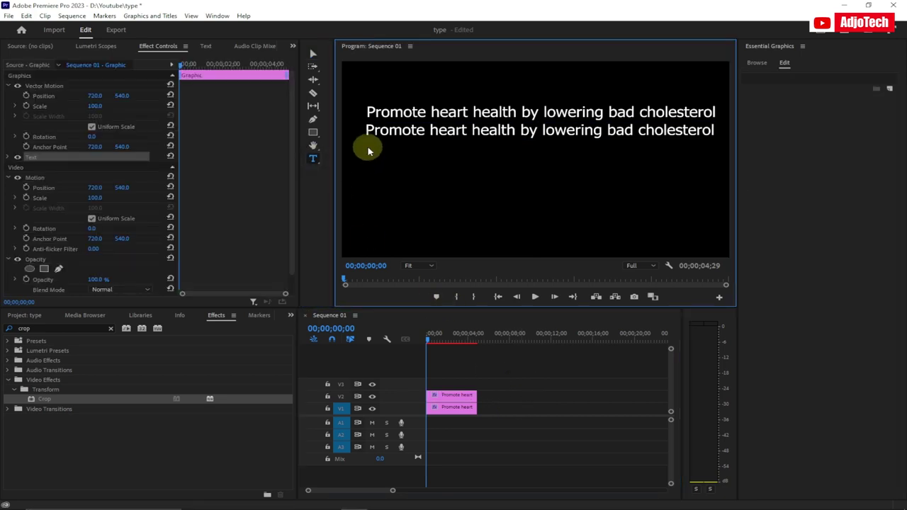
Step: Paste the sentence as a third line, scale it to match, and move it slightly lower
{"action": "key", "text": "ctrl+v"}
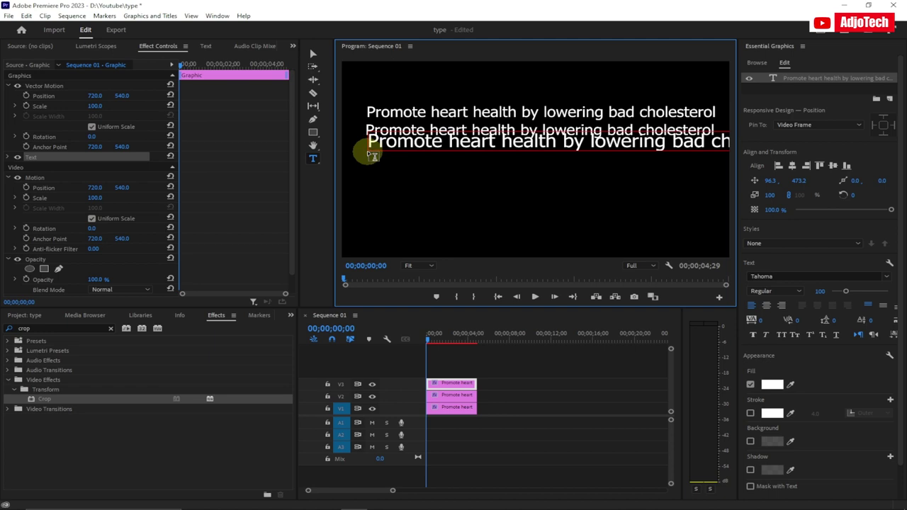
{"action": "left_click", "coordinate": [312, 54]}
{"action": "left_click_drag", "start_coordinate": [367, 146], "coordinate": [467, 142]}
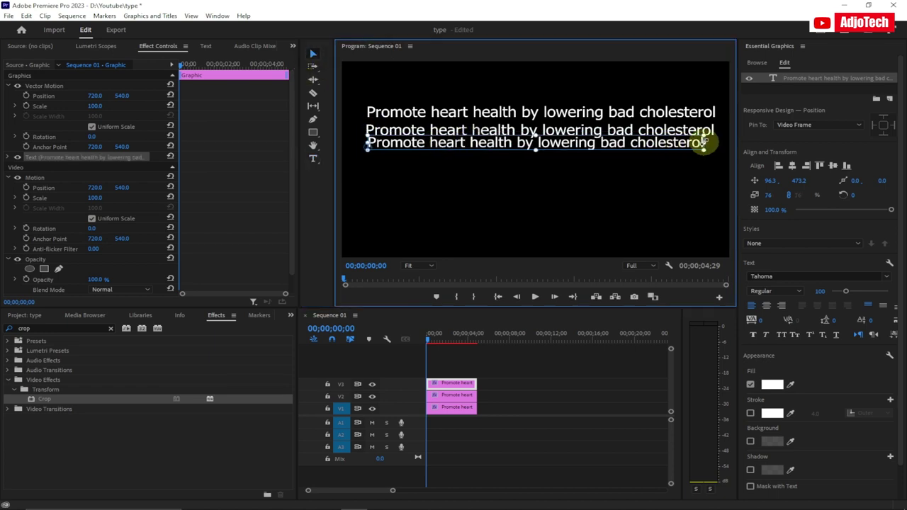
{"action": "left_click_drag", "start_coordinate": [703, 143], "coordinate": [712, 144]}
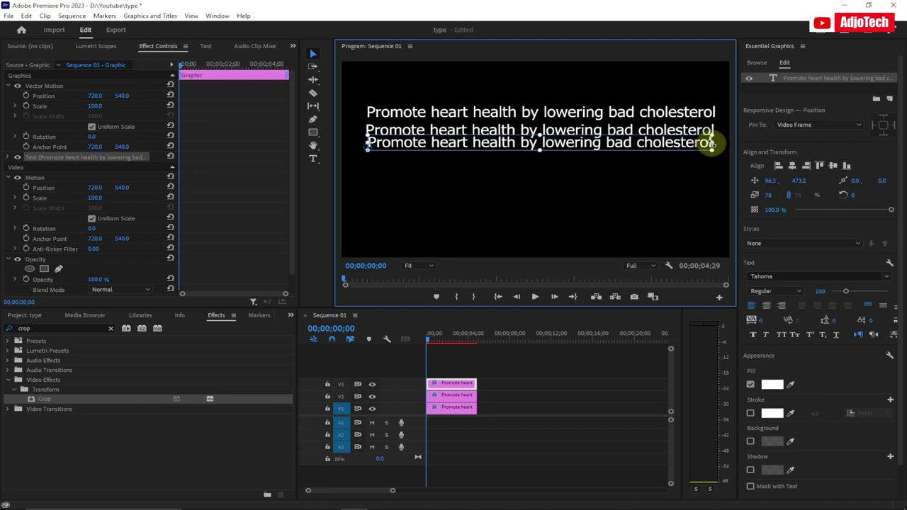
{"action": "left_click_drag", "start_coordinate": [405, 142], "coordinate": [405, 146]}
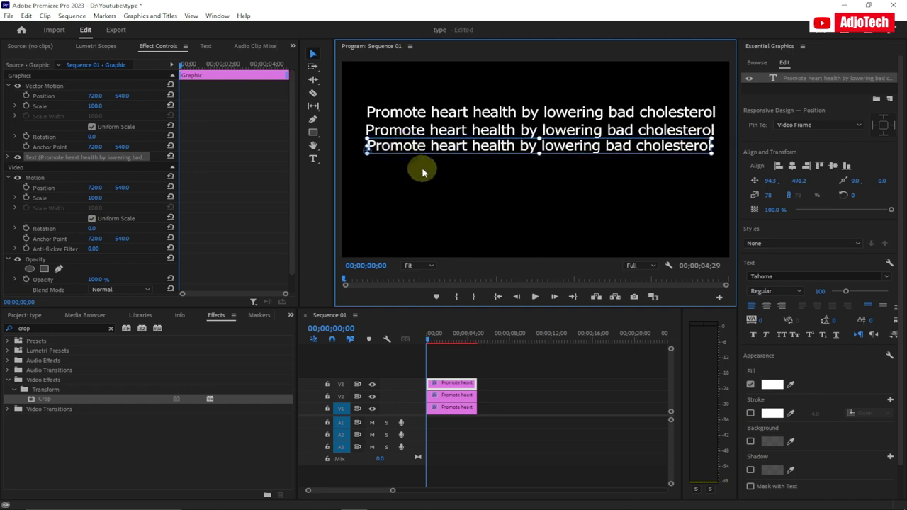
Step: Select all three text clips together in the timeline
{"action": "left_click", "coordinate": [423, 171]}
{"action": "left_click", "coordinate": [385, 151]}
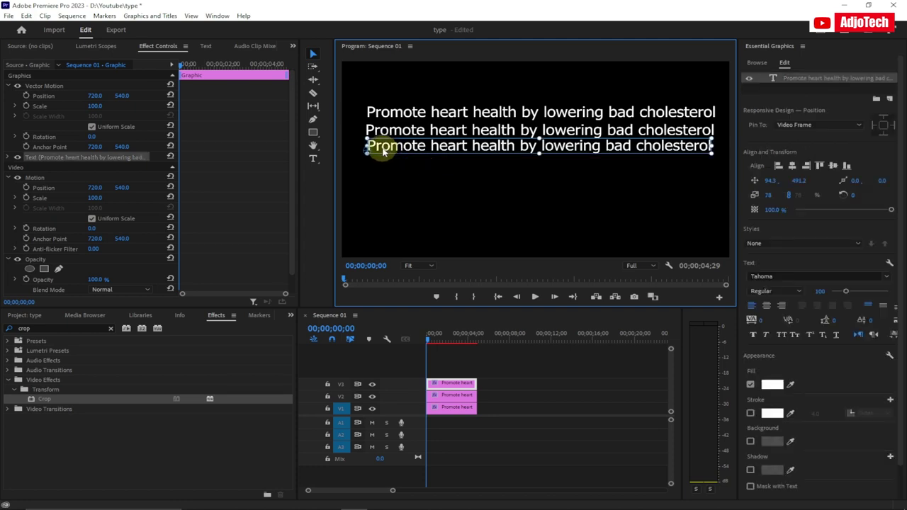
{"action": "left_click", "coordinate": [411, 170]}
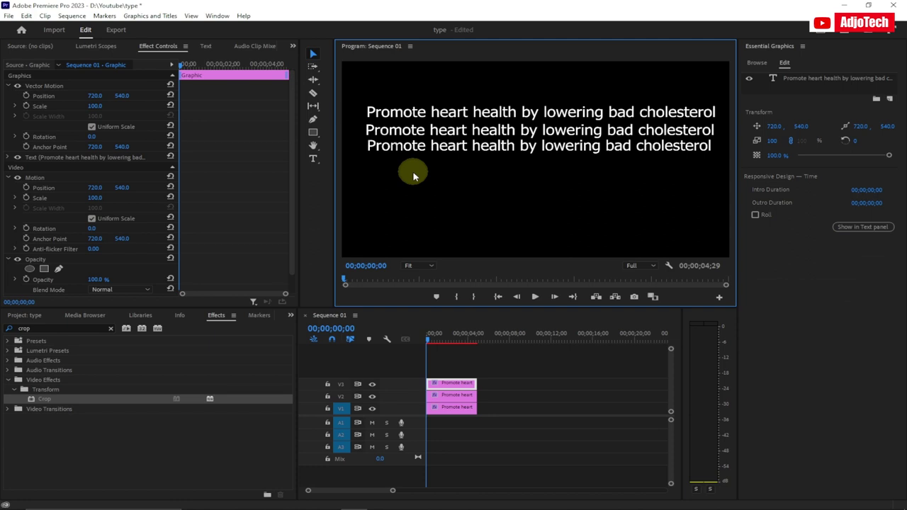
{"action": "left_click_drag", "start_coordinate": [511, 370], "coordinate": [441, 415]}
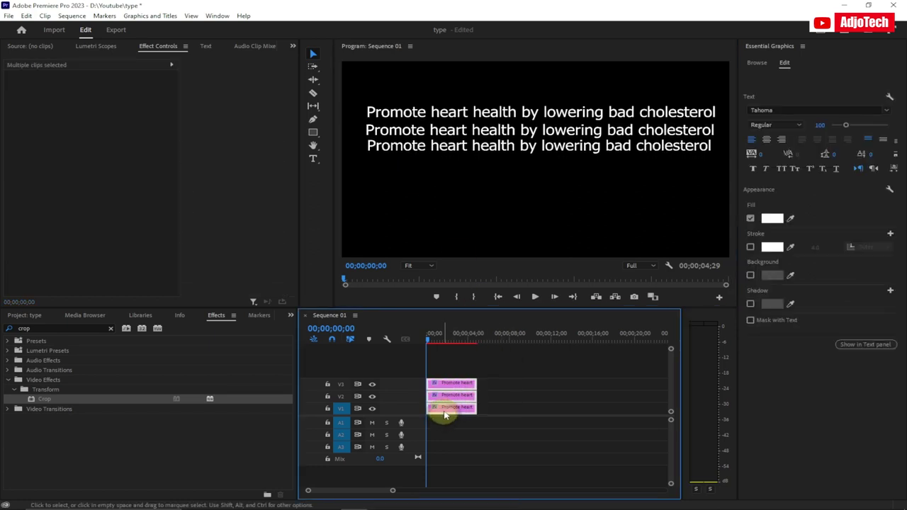
Step: Apply the Crop effect to the three text clips and select the first line's V1 clip
{"action": "left_click_drag", "start_coordinate": [50, 325], "coordinate": [7, 325]}
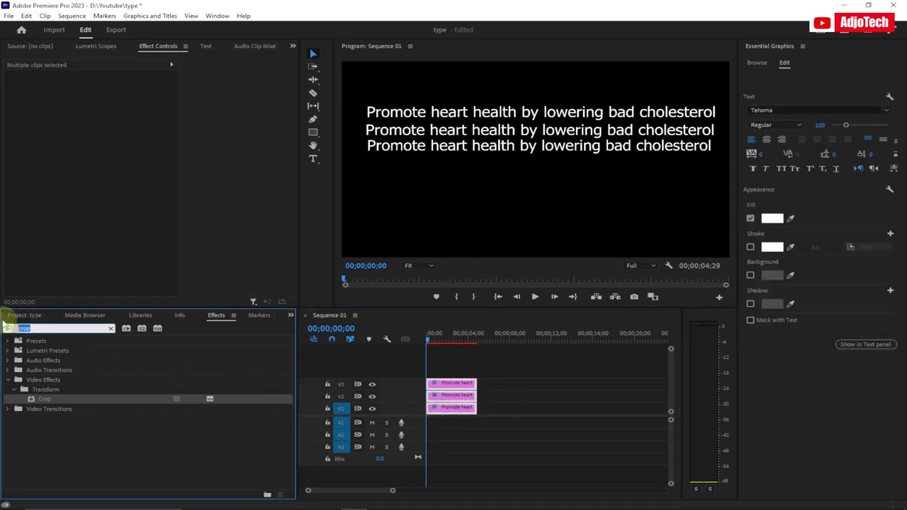
{"action": "type", "text": "crop"}
{"action": "left_click_drag", "start_coordinate": [43, 399], "coordinate": [446, 393]}
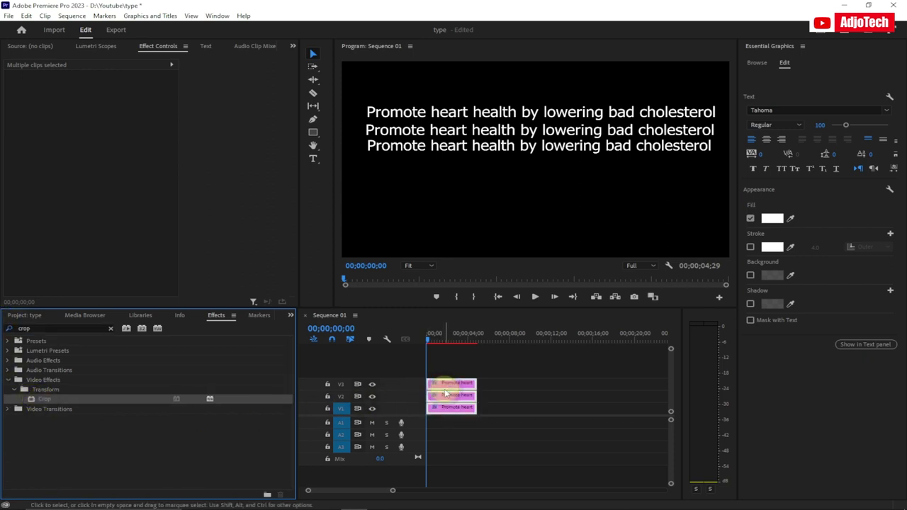
{"action": "left_click", "coordinate": [461, 408]}
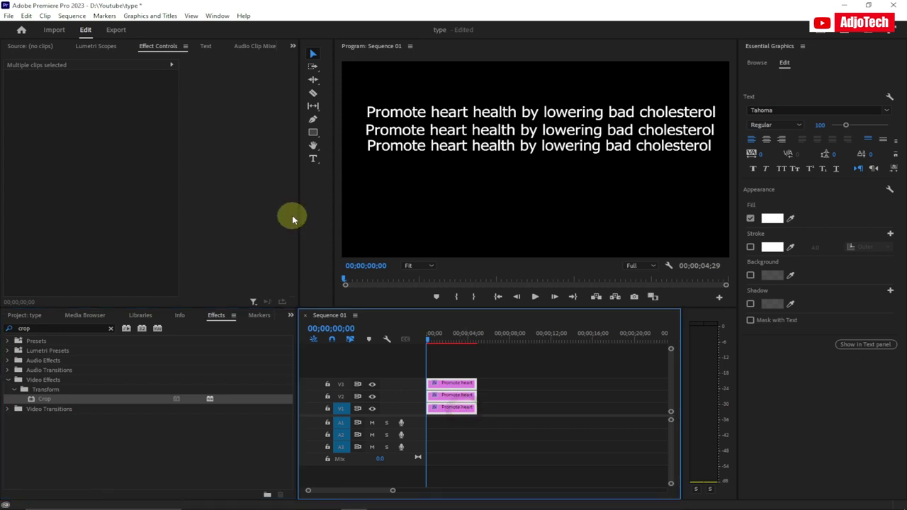
{"action": "left_click", "coordinate": [539, 401]}
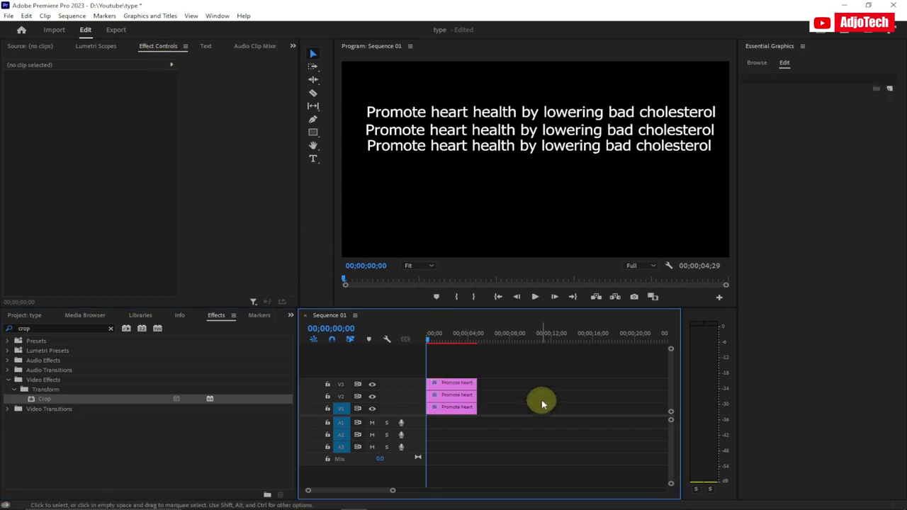
{"action": "left_click", "coordinate": [452, 410]}
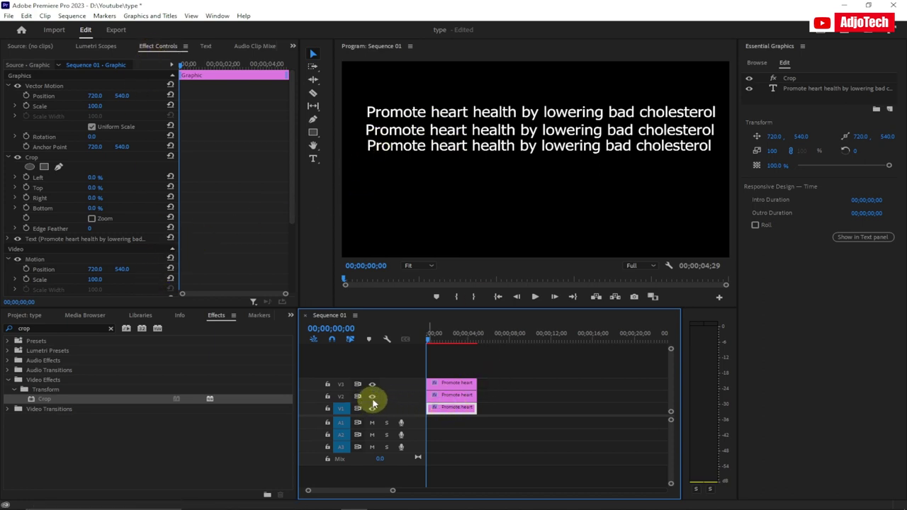
Step: Hide V2 and V3, then keyframe line one's Crop Right from 96% at 0 to 0% at 00;00;01;21
{"action": "left_click", "coordinate": [373, 397]}
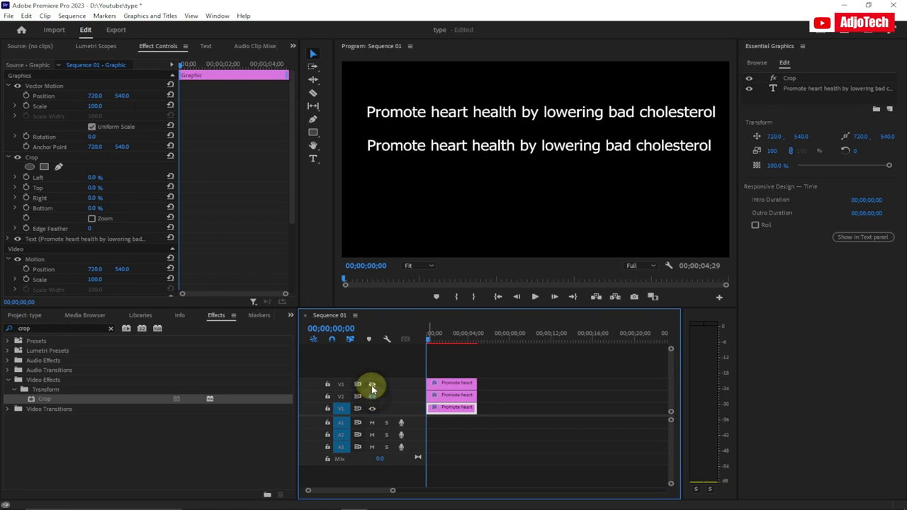
{"action": "left_click", "coordinate": [373, 384]}
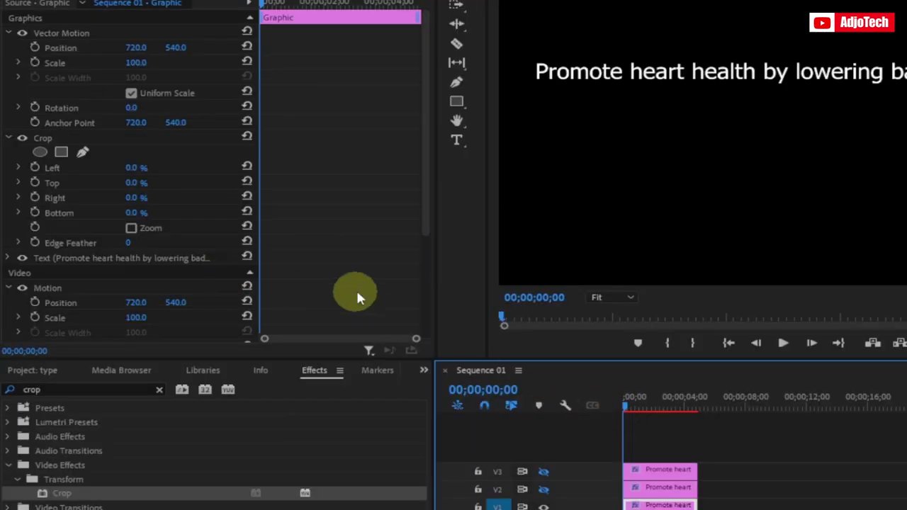
{"action": "left_click", "coordinate": [35, 198]}
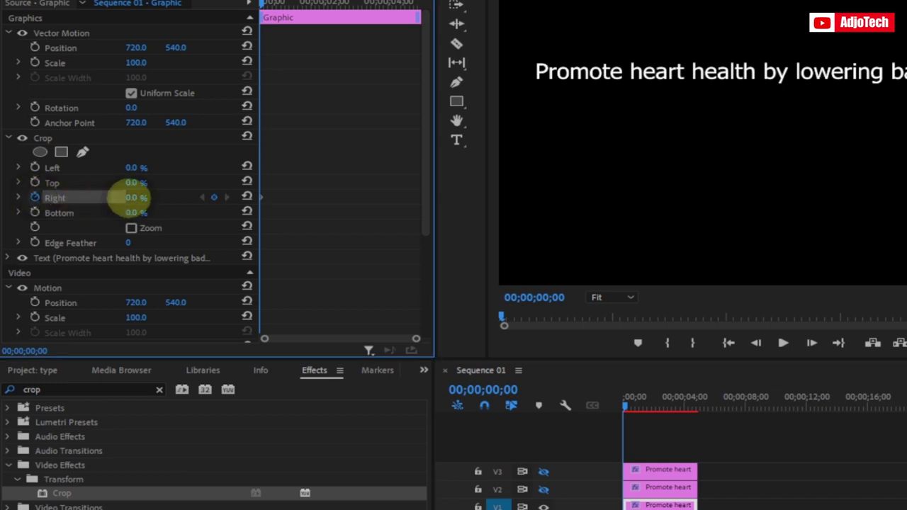
{"action": "left_click_drag", "start_coordinate": [129, 197], "coordinate": [209, 196]}
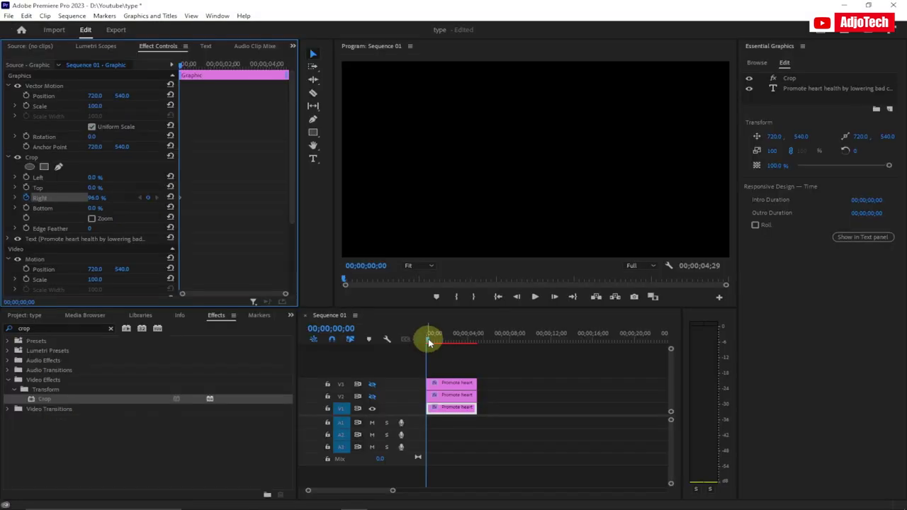
{"action": "left_click_drag", "start_coordinate": [428, 343], "coordinate": [446, 343]}
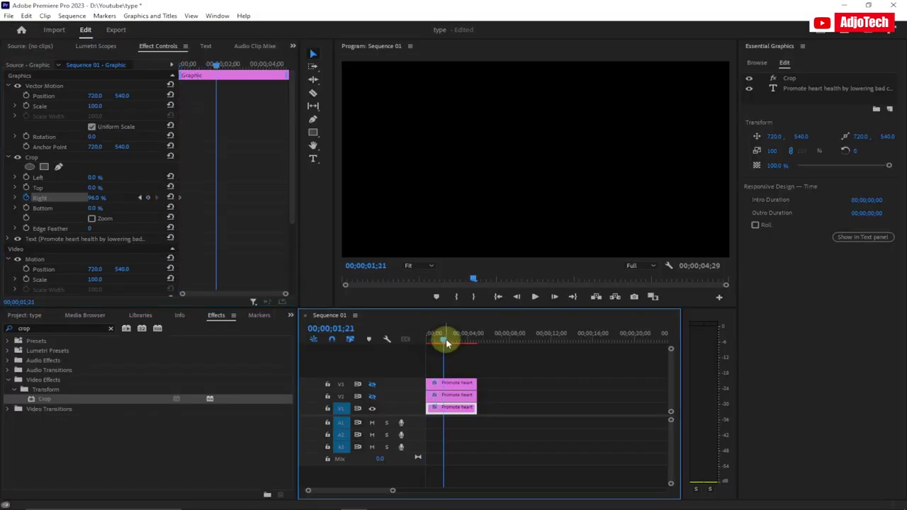
{"action": "left_click", "coordinate": [170, 199]}
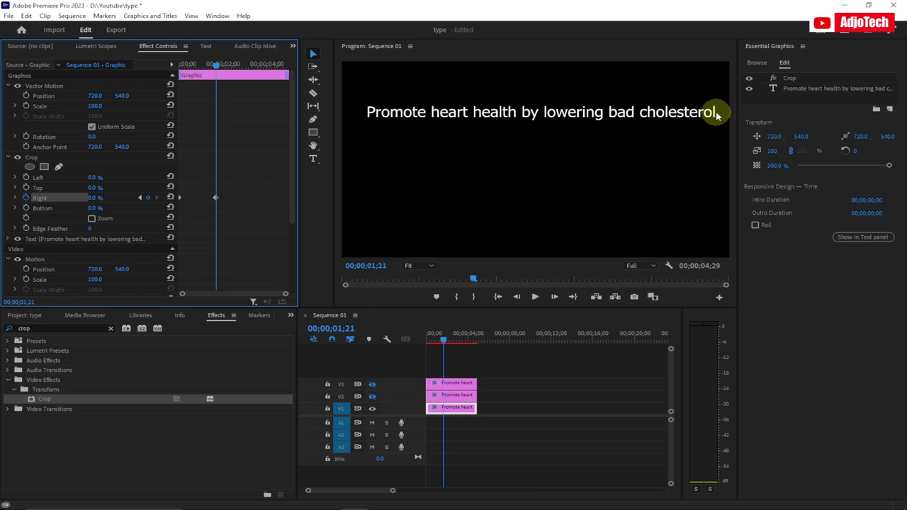
Step: Show V2 and keyframe line two's Crop Right from 94% at 00;00;01;24 to 0% at 00;00;02;15
{"action": "left_click_drag", "start_coordinate": [445, 342], "coordinate": [447, 343]}
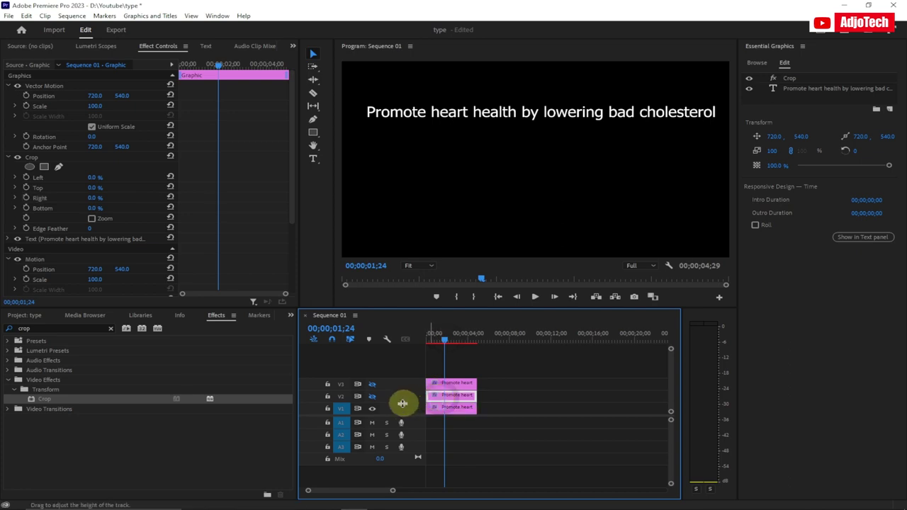
{"action": "left_click", "coordinate": [372, 397]}
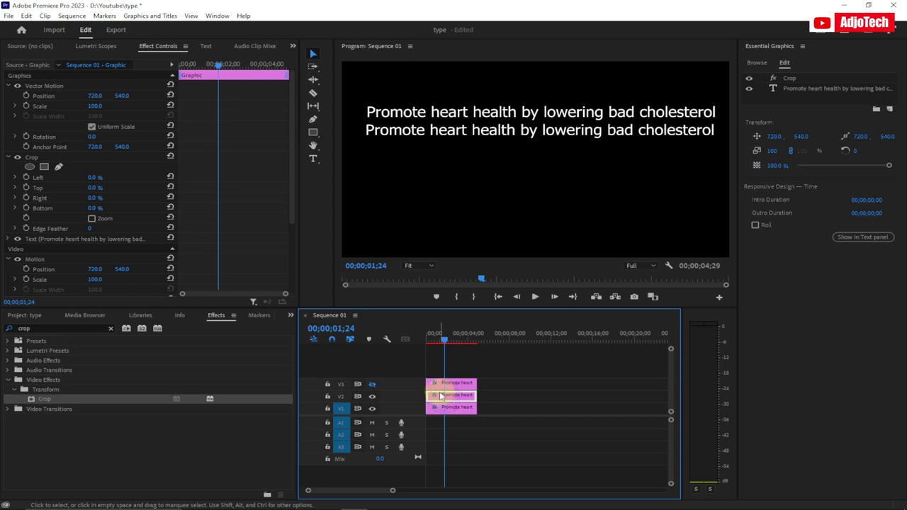
{"action": "left_click", "coordinate": [26, 198]}
{"action": "left_click_drag", "start_coordinate": [92, 199], "coordinate": [138, 199]}
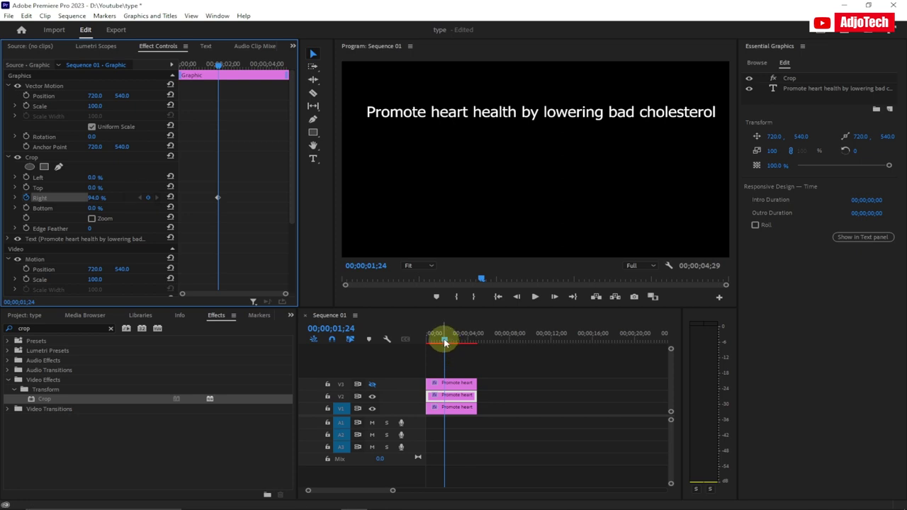
{"action": "left_click_drag", "start_coordinate": [444, 340], "coordinate": [452, 338]}
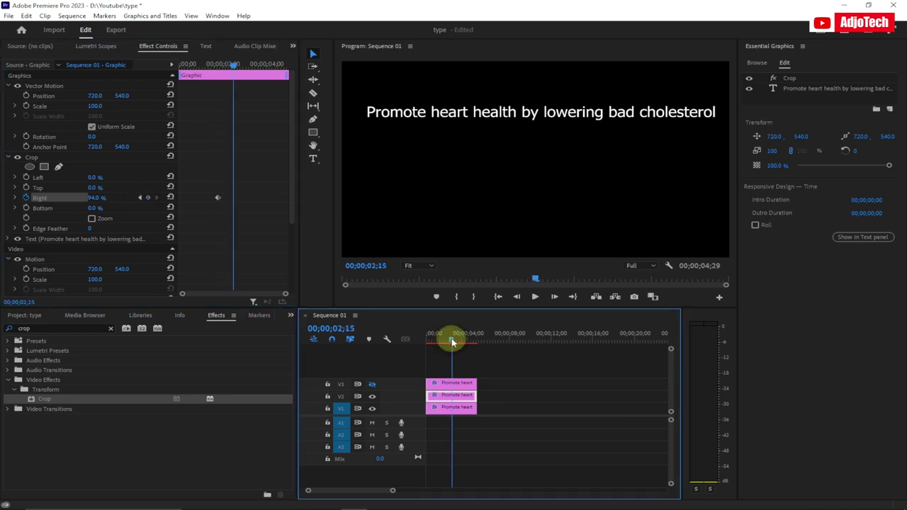
{"action": "left_click", "coordinate": [170, 197]}
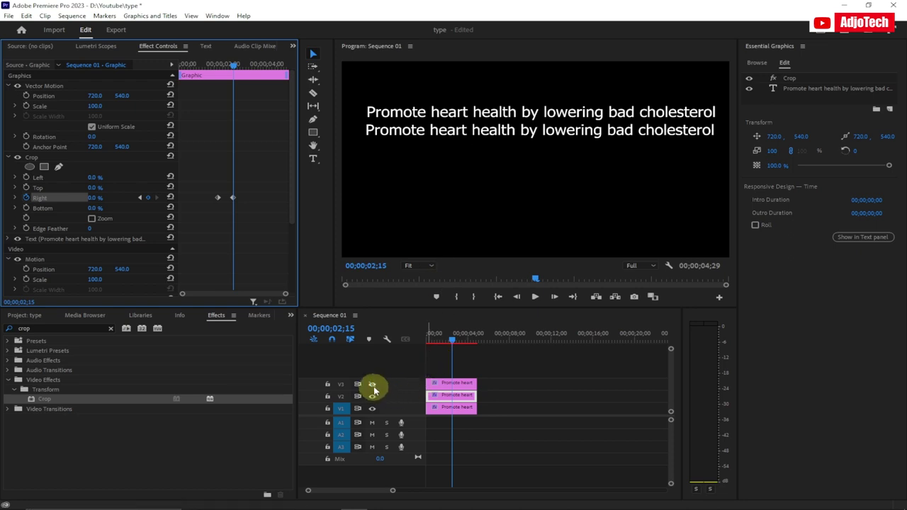
{"action": "left_click", "coordinate": [439, 383]}
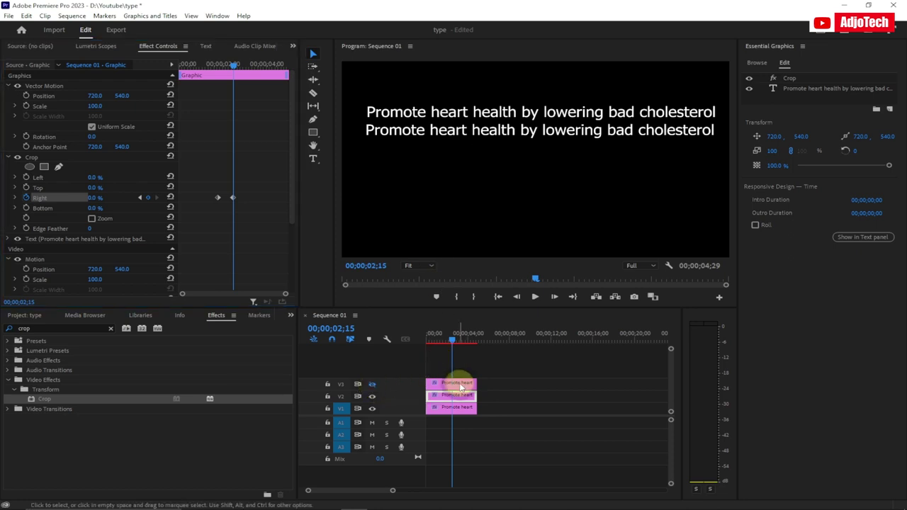
Step: Show V3 and keyframe line three's Crop Right from 97% at 00;00;02;15 to 0% at 00;00;03;16
{"action": "left_click", "coordinate": [372, 384]}
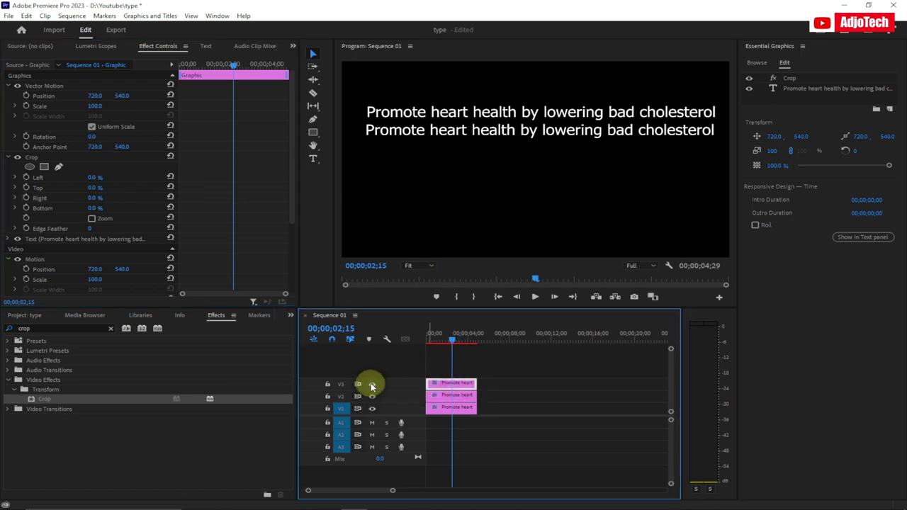
{"action": "left_click", "coordinate": [372, 384]}
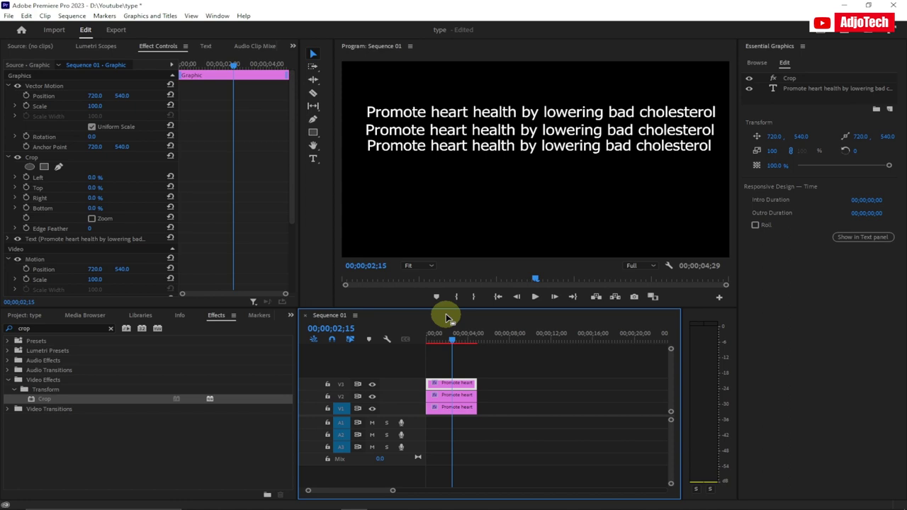
{"action": "left_click", "coordinate": [25, 198]}
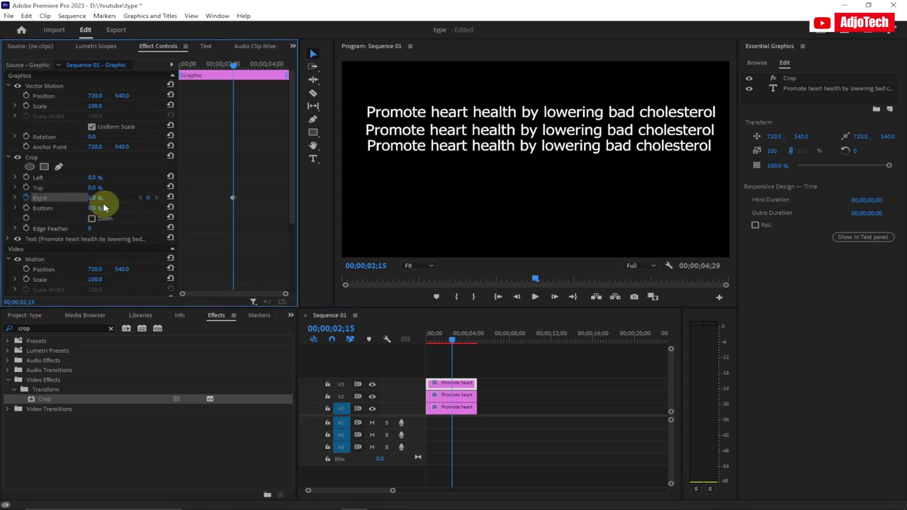
{"action": "left_click_drag", "start_coordinate": [93, 197], "coordinate": [141, 198]}
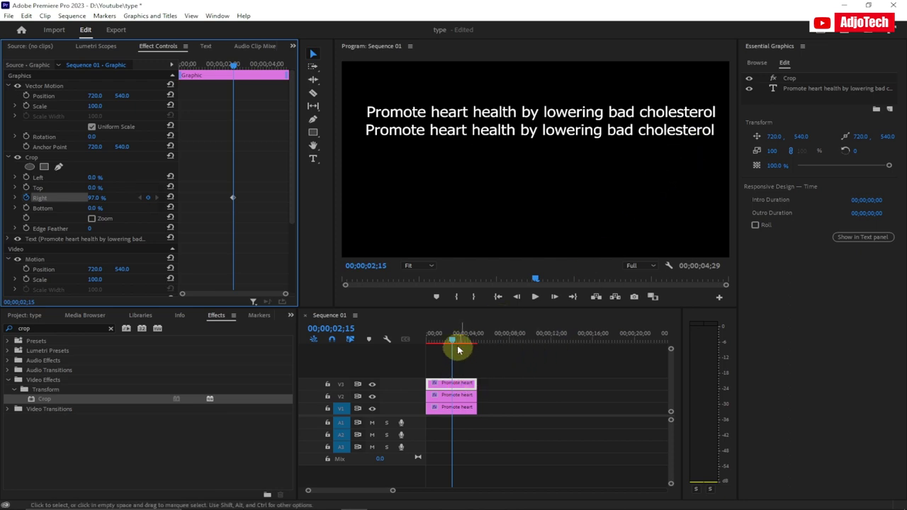
{"action": "left_click_drag", "start_coordinate": [454, 339], "coordinate": [465, 342]}
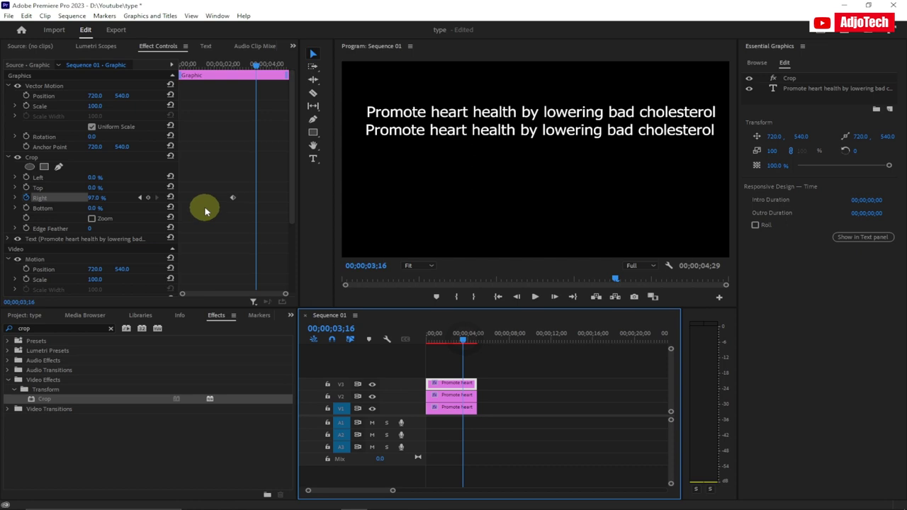
{"action": "left_click", "coordinate": [170, 201]}
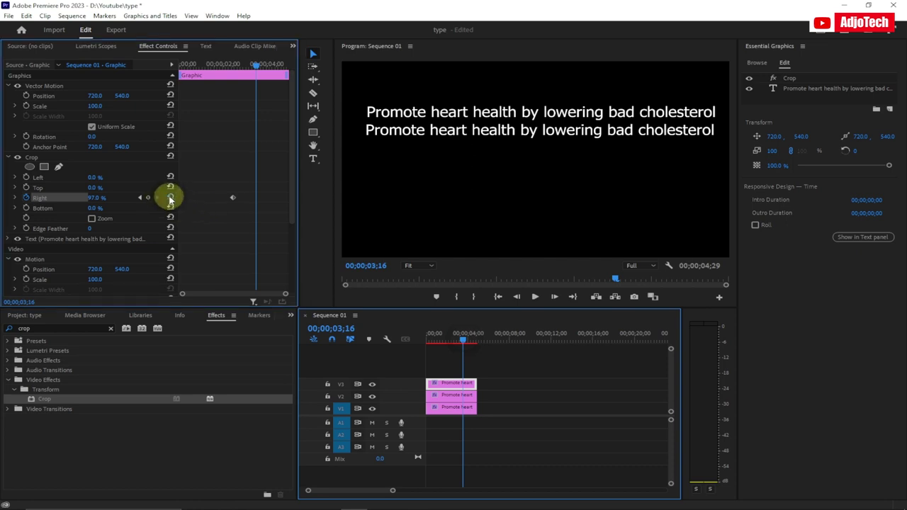
{"action": "left_click", "coordinate": [459, 346]}
{"action": "left_click_drag", "start_coordinate": [461, 347], "coordinate": [391, 338]}
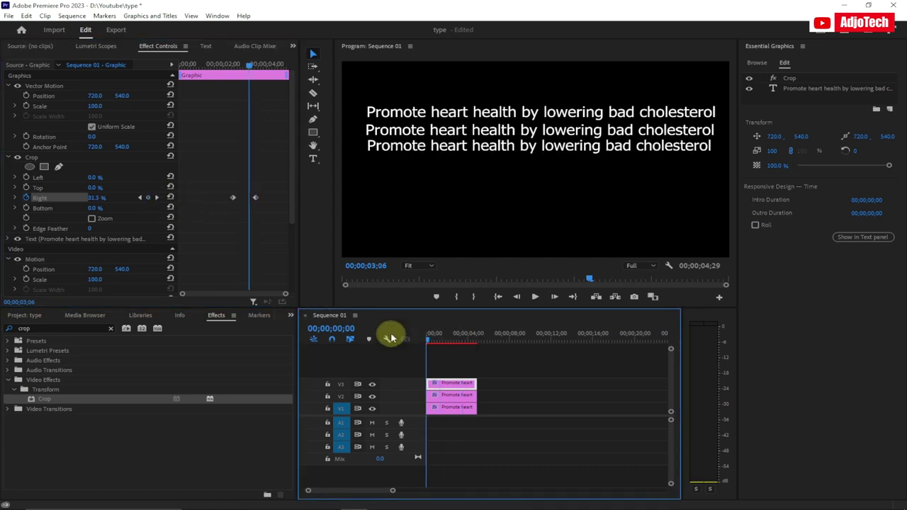
{"action": "left_click", "coordinate": [534, 298]}
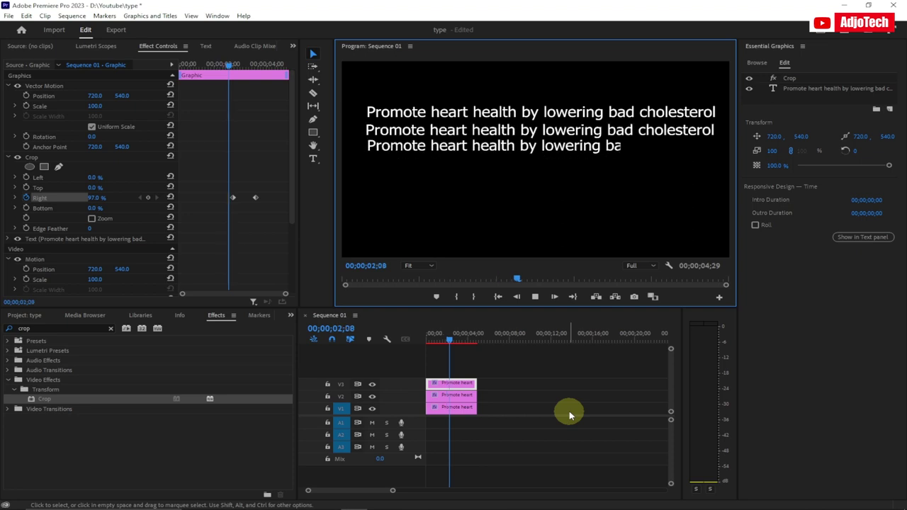
{"action": "left_click", "coordinate": [470, 339]}
{"action": "key", "text": "space"}
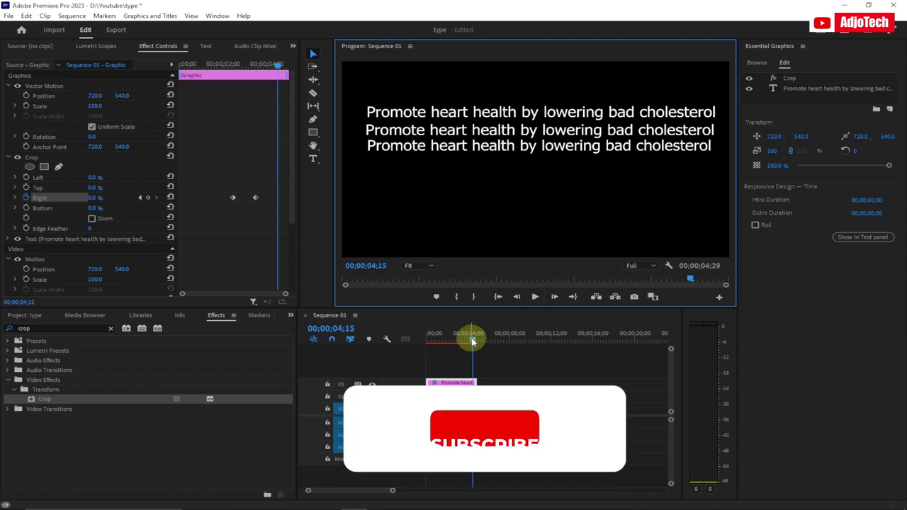
{"action": "left_click_drag", "start_coordinate": [472, 340], "coordinate": [394, 340]}
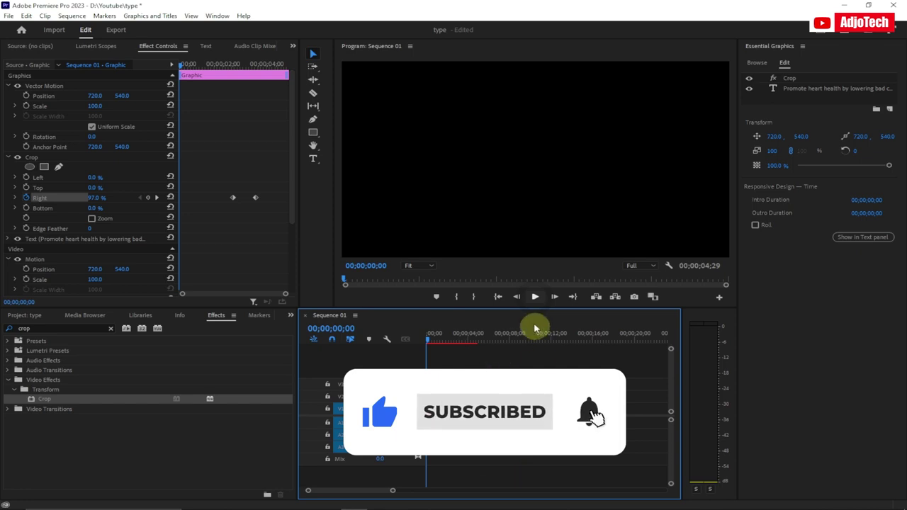
{"action": "left_click", "coordinate": [532, 301]}
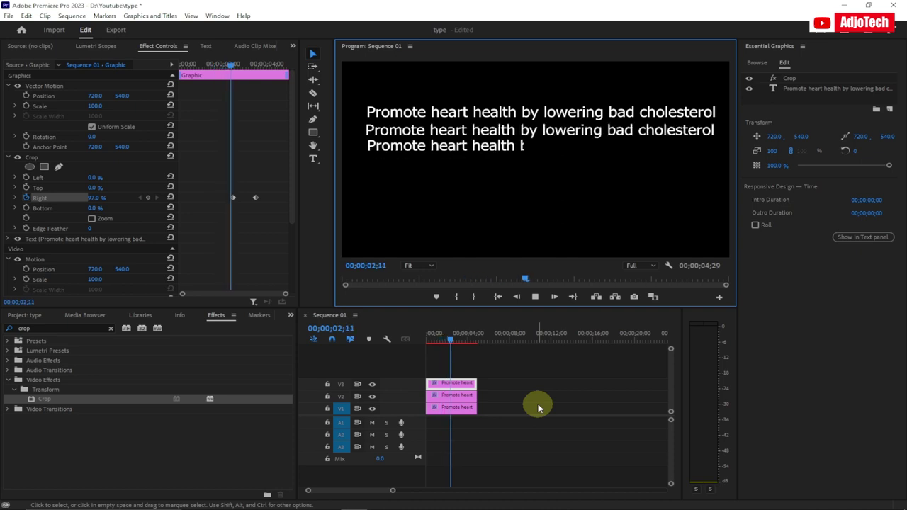
{"action": "left_click", "coordinate": [536, 299]}
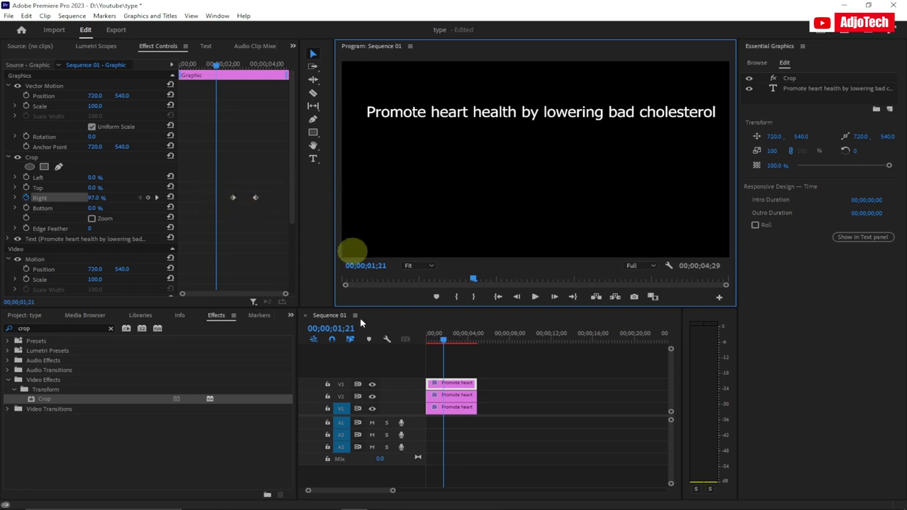
{"action": "left_click_drag", "start_coordinate": [441, 343], "coordinate": [412, 340]}
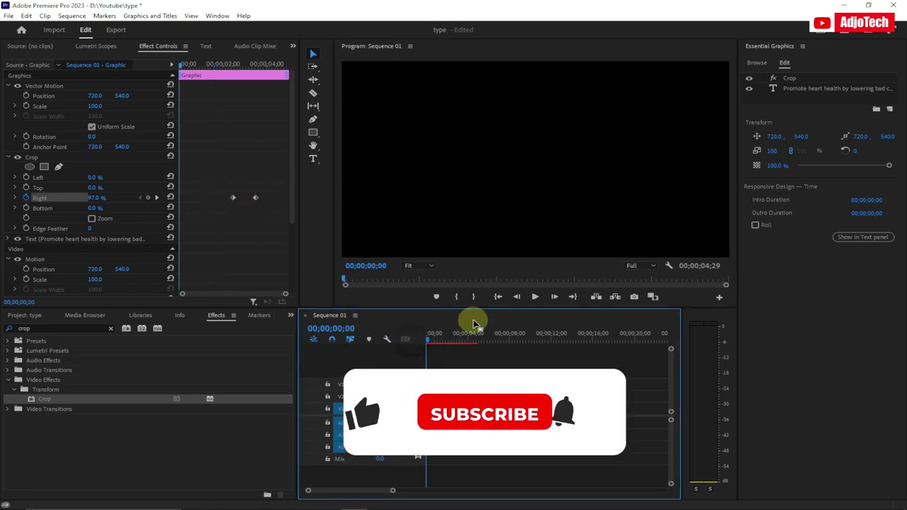
{"action": "left_click", "coordinate": [534, 297]}
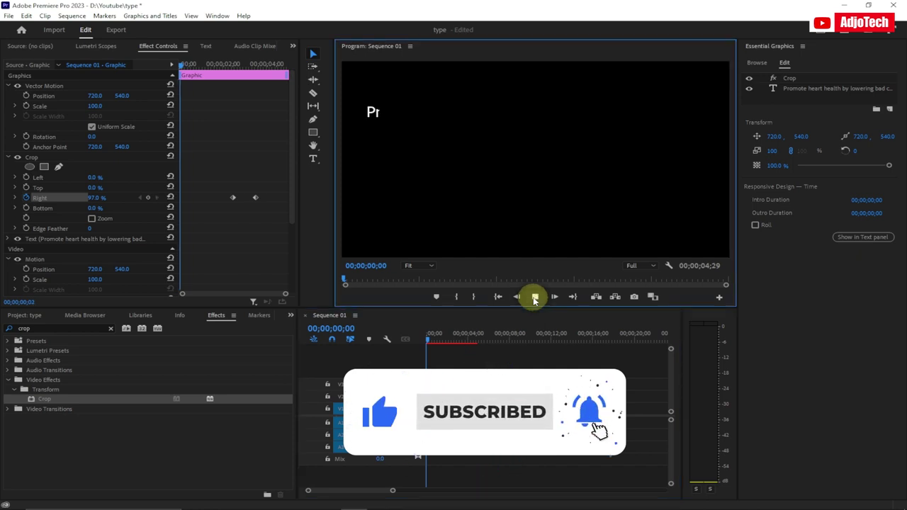